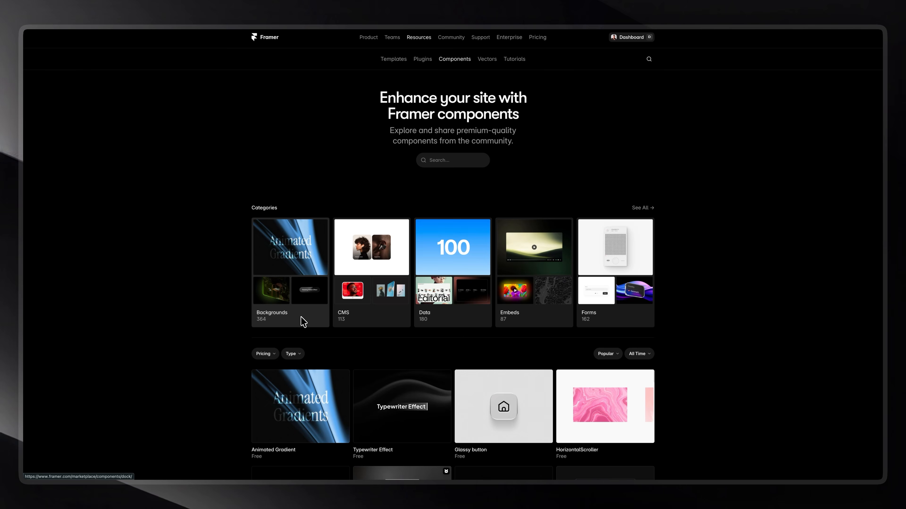
- Open the Backgrounds category of the component marketplace and look through the available background components
left_click(303, 321)
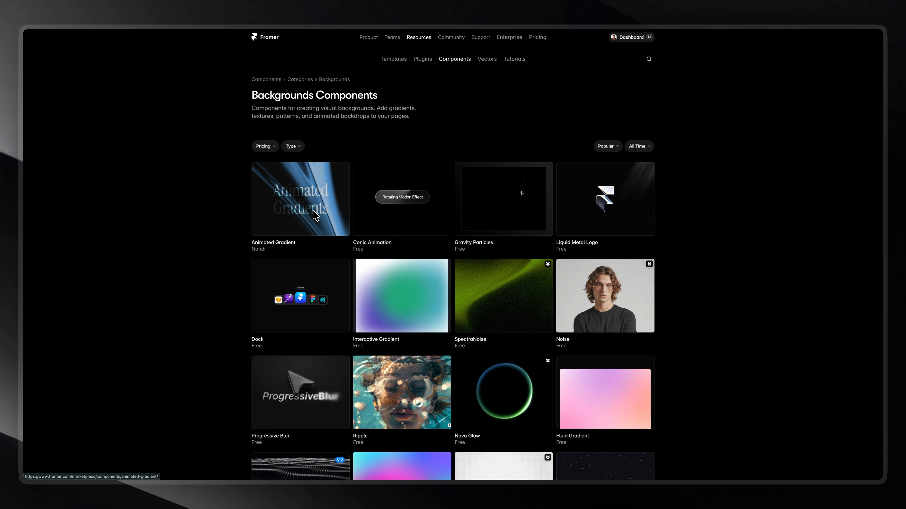
scroll(392, 257, "down", 3)
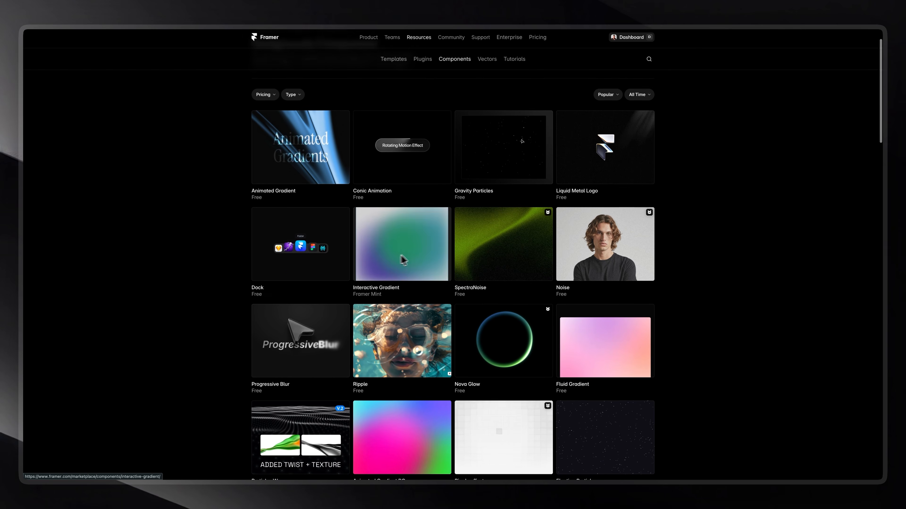
scroll(533, 302, "down", 2)
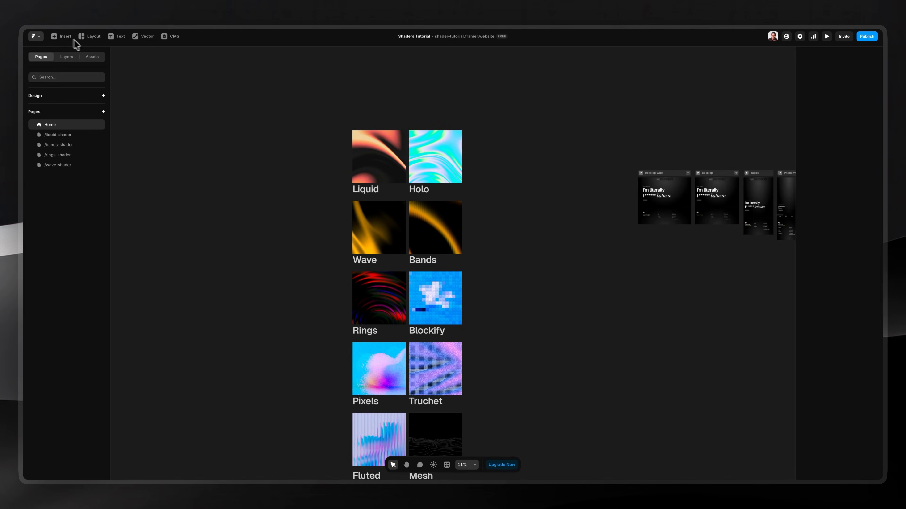
- Insert a Liquid Gradient shader on the canvas beside the Liquid sample
left_click(65, 37)
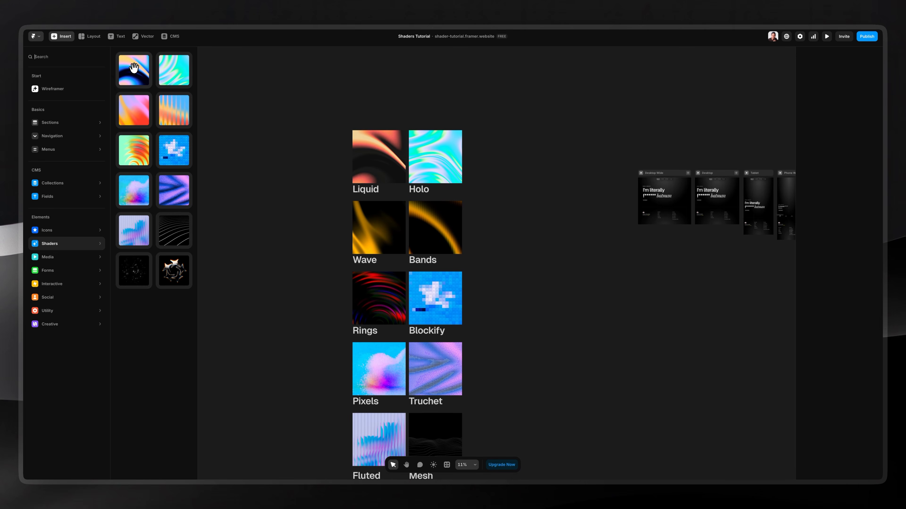
left_click_drag(134, 67, 339, 142)
left_click(841, 373)
key("BackSpace")
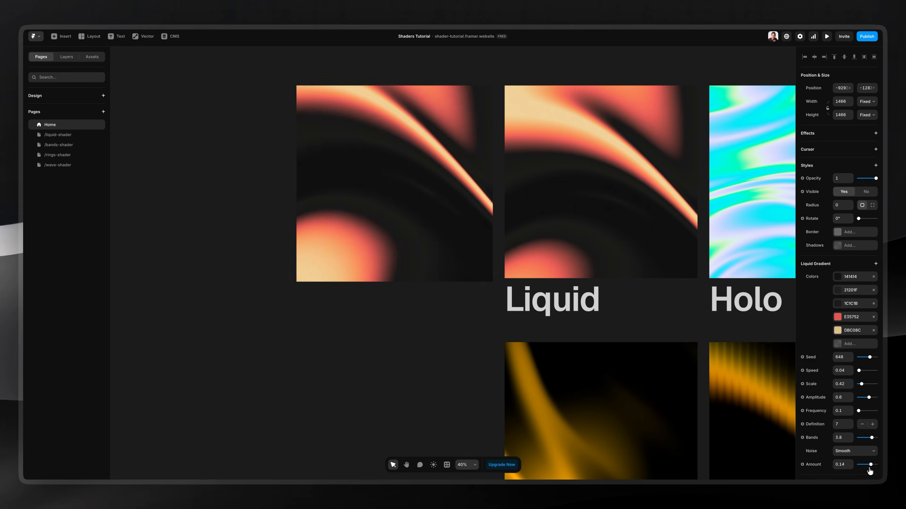
- Set the Liquid Gradient's noise type to Grain with an amount of 0.05
left_click_drag(870, 467, 859, 466)
left_click(860, 453)
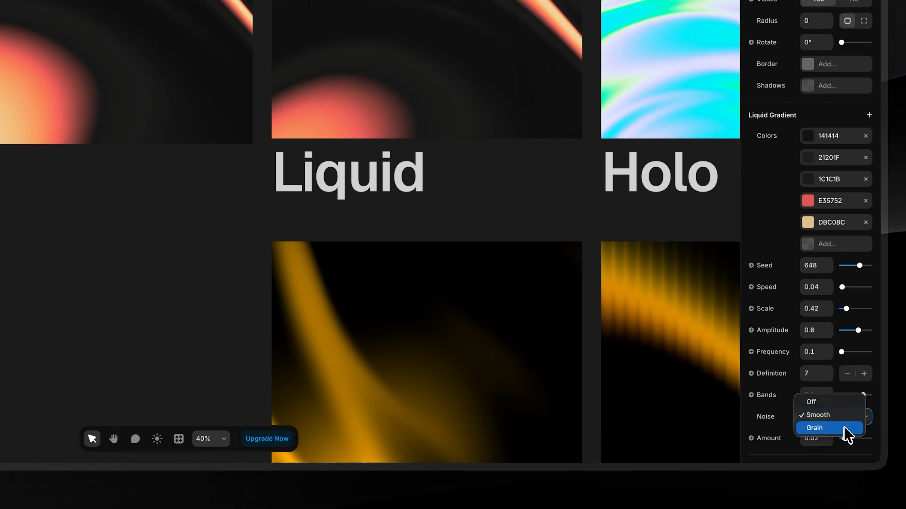
left_click(814, 428)
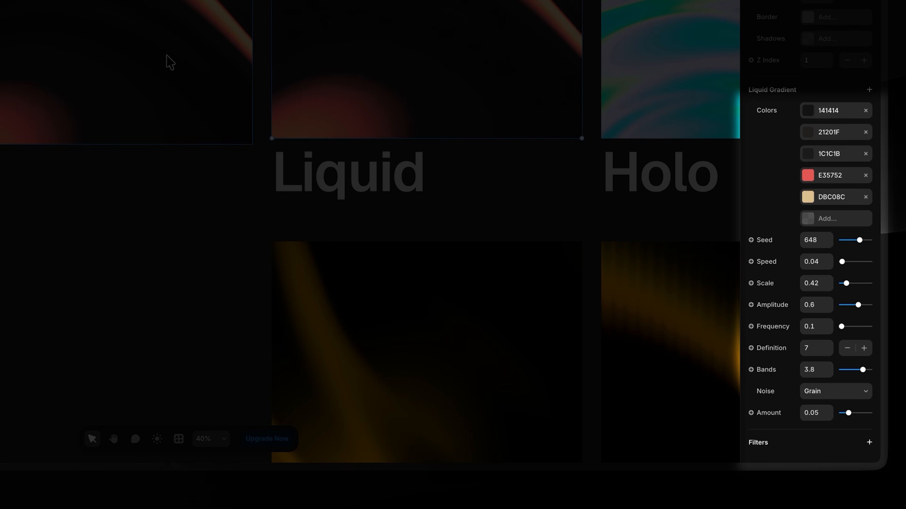
left_click(168, 61)
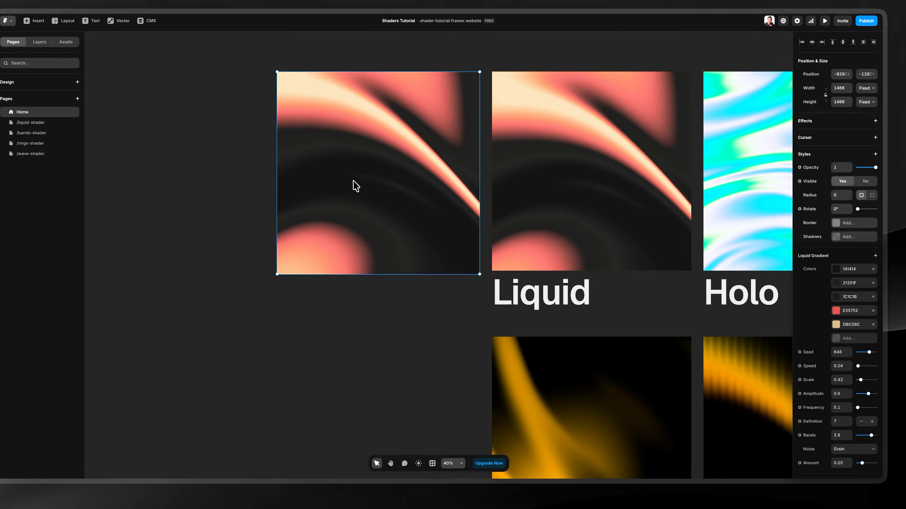
scroll(356, 186, "down", 3)
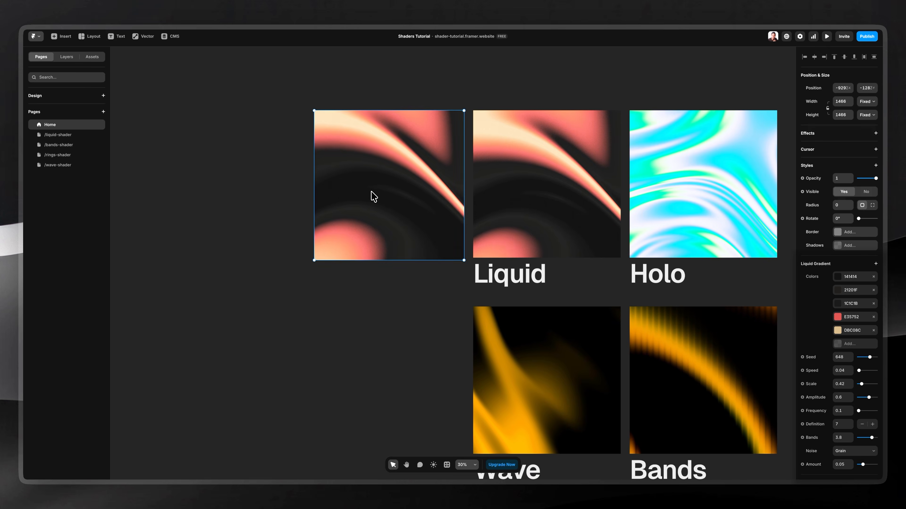
scroll(373, 196, "down", 3)
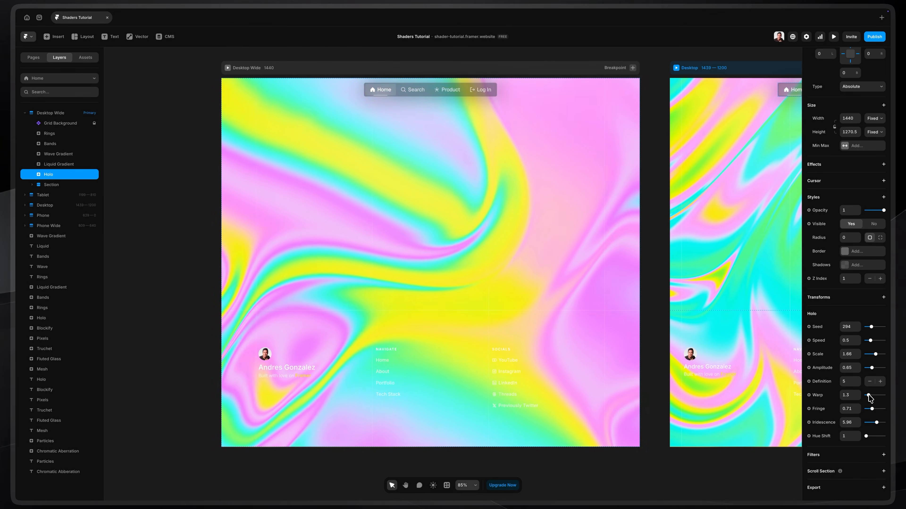
- Set the Holo shader's warp to 0.4 and its seed to about 306 in the Desktop Wide breakpoint
left_click_drag(863, 396, 866, 395)
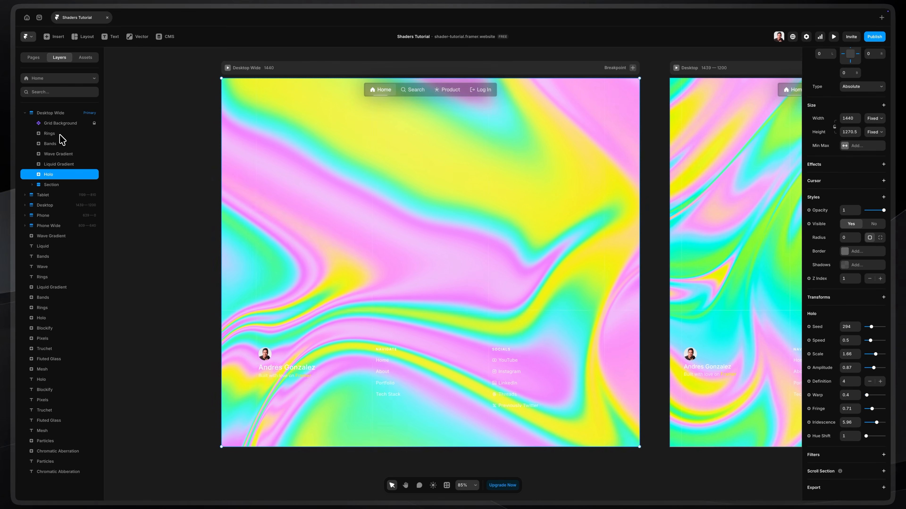
left_click_drag(869, 329, 871, 329)
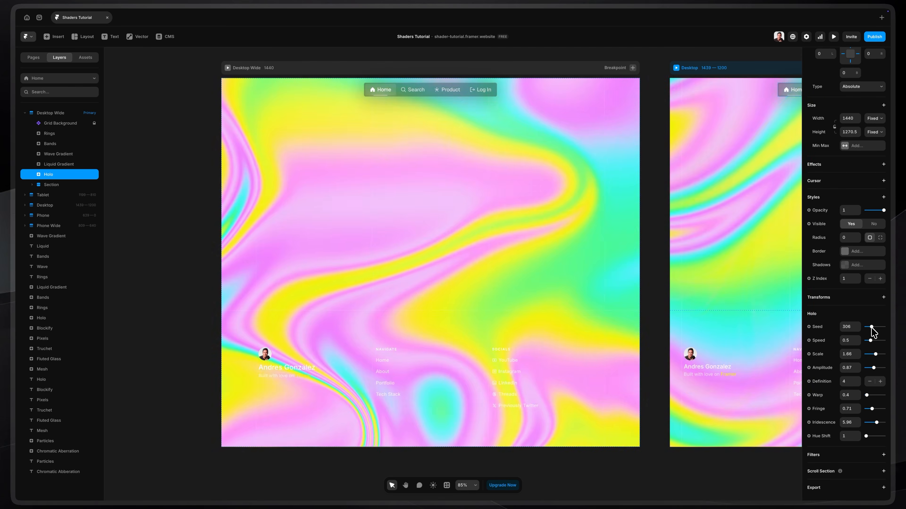
- Move the Rings layer below Holo in Desktop Wide, and vary the seeds of the Rings and Liquid Gradient shaders
left_click(50, 133)
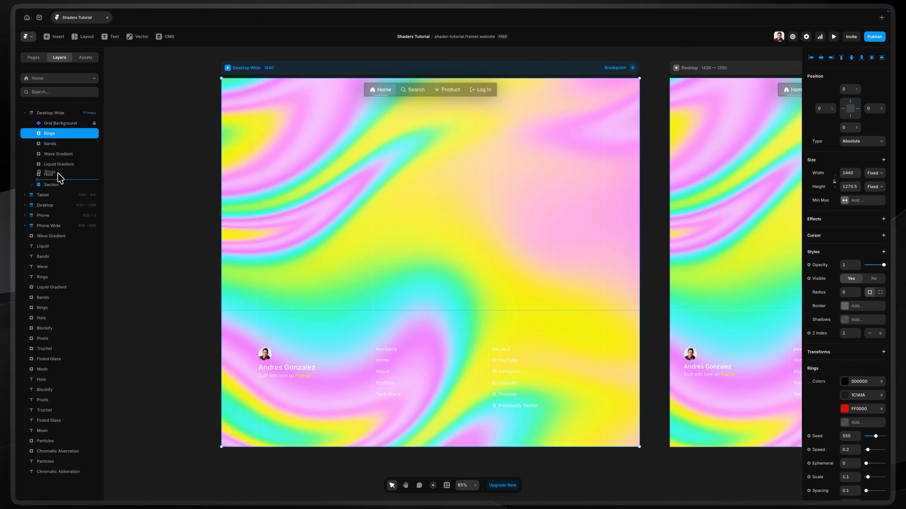
left_click_drag(59, 178, 60, 179)
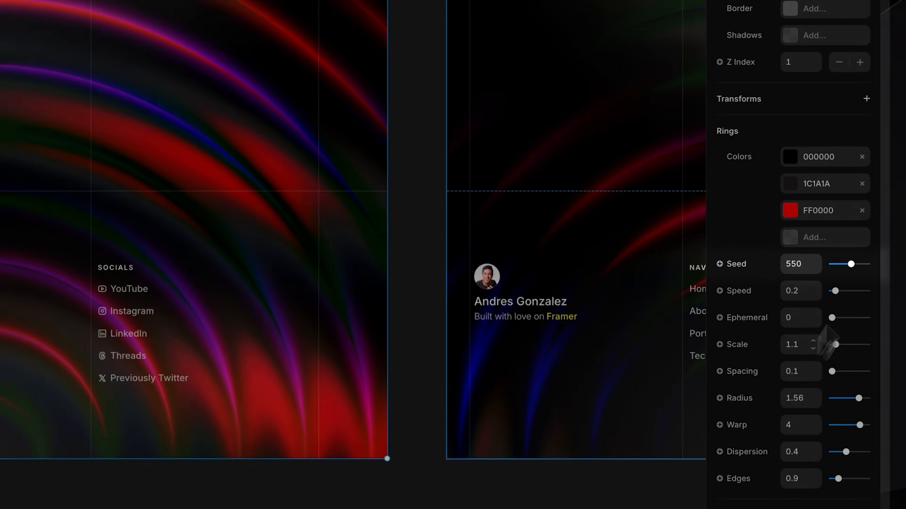
left_click_drag(851, 264, 847, 264)
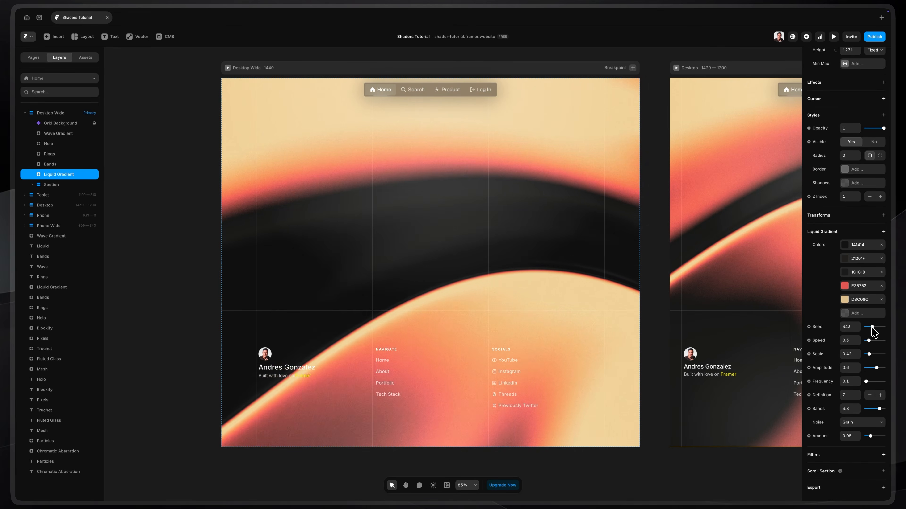
left_click_drag(872, 327, 874, 328)
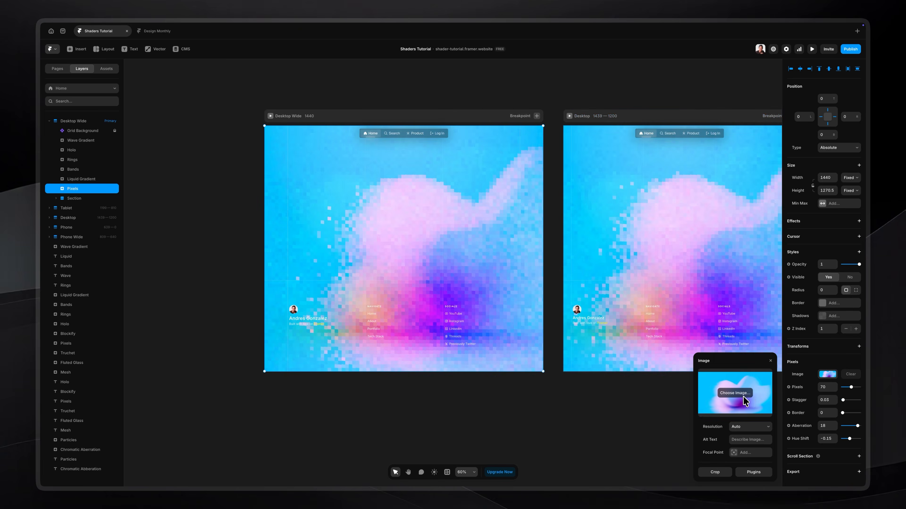
- Replace the Pixels shader's image in Desktop Wide with the black-and-white picture of a light beam behind a tower
left_click(744, 398)
key("space")
left_click(581, 316)
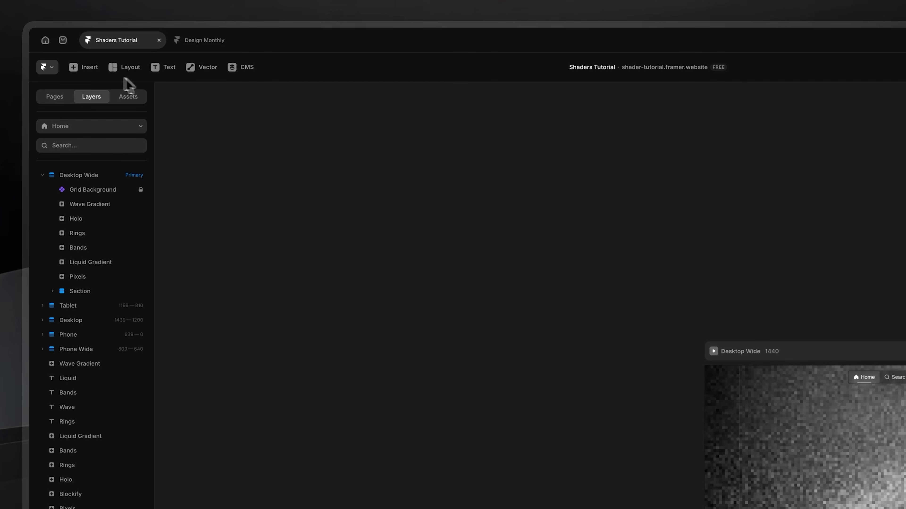
- Insert both Logo shaders, the blue logo and the chrome square-circle-triangle shapes, on the canvas beside Desktop Wide
left_click(84, 67)
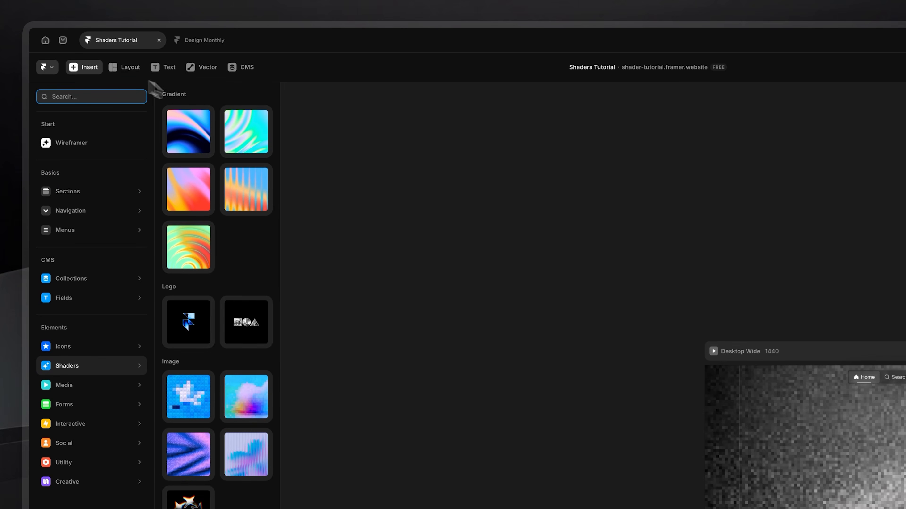
left_click(193, 309)
left_click(100, 68)
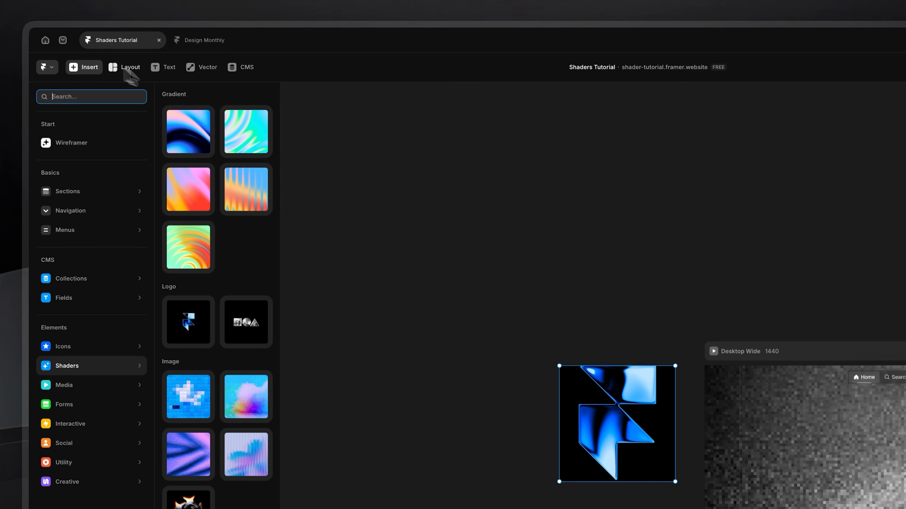
left_click(247, 306)
- Set the blue Logo Gradient's speed to 0.5 and its seed to 181
left_click(616, 417)
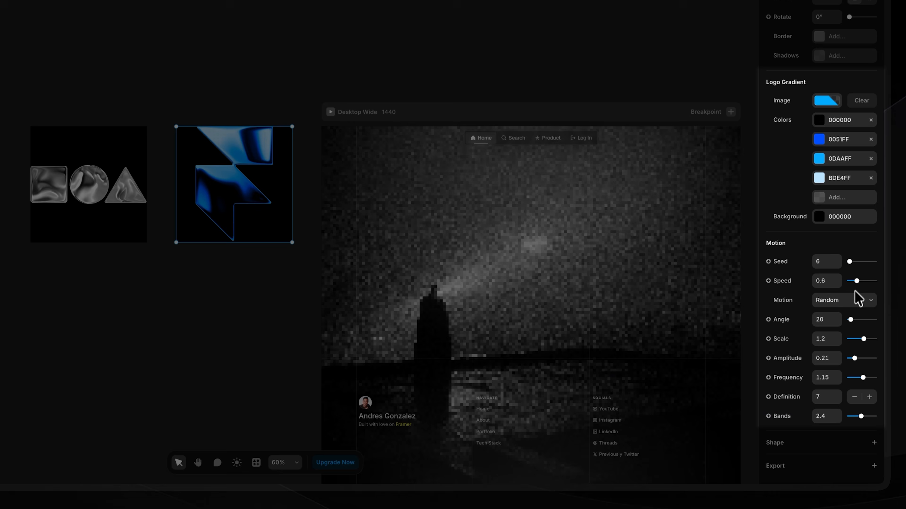
left_click_drag(856, 281, 863, 282)
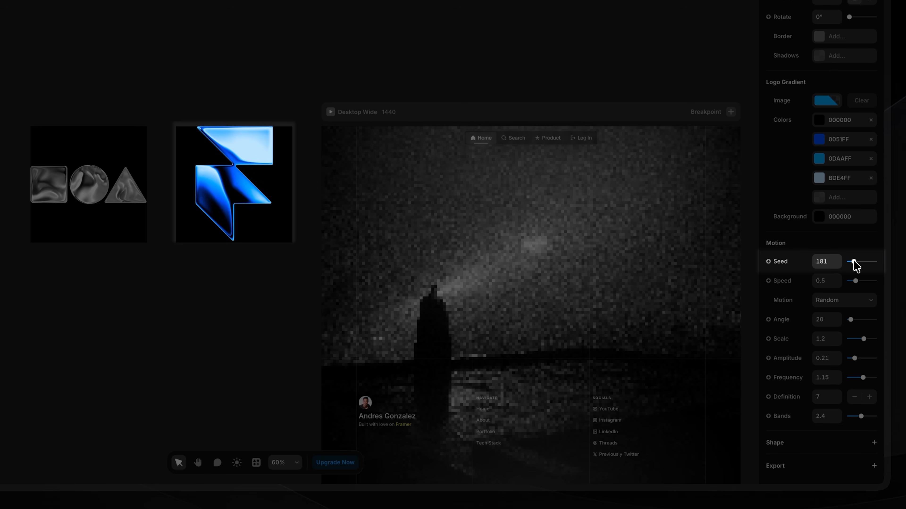
left_click_drag(854, 261, 853, 261)
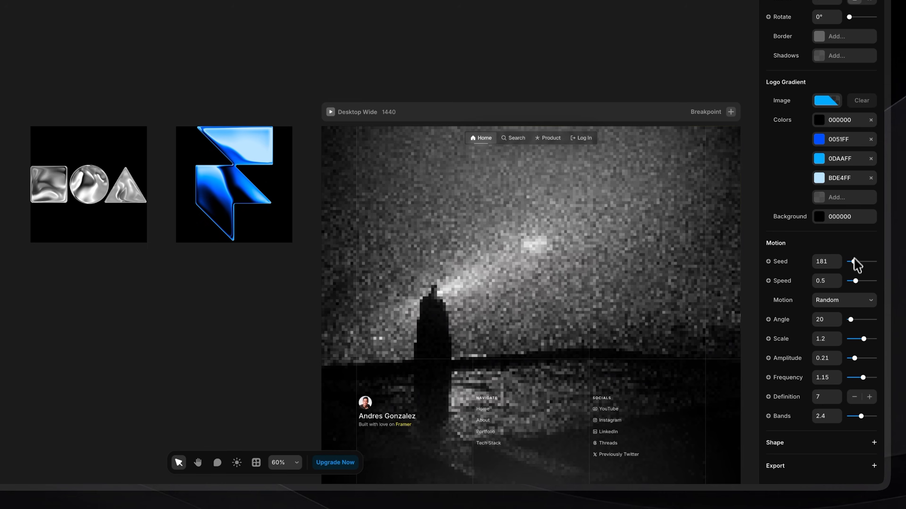
- Replace the Logo Gradient's image with batman-dark-knight-logo.svg from the Downloads folder
left_click(826, 101)
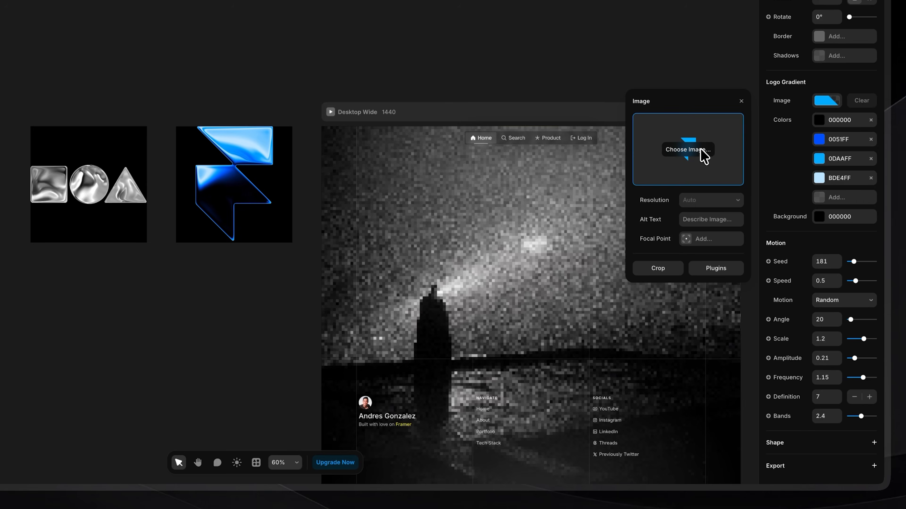
left_click(701, 154)
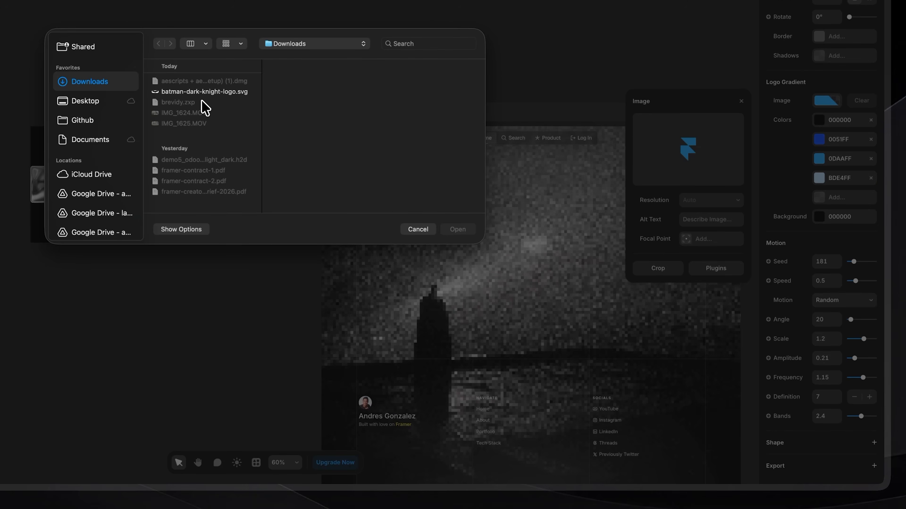
left_click(204, 93)
left_click(458, 230)
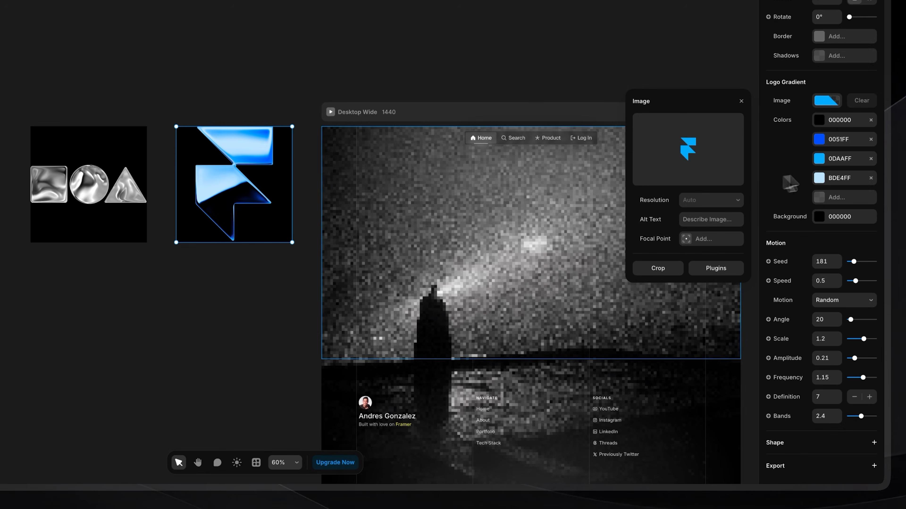
scroll(291, 160, "up", 5)
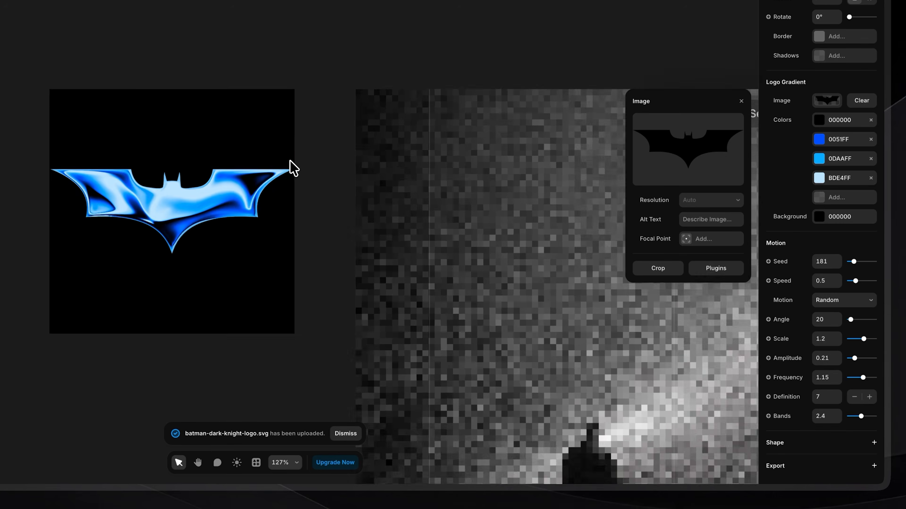
scroll(285, 165, "down", 1)
scroll(286, 165, "left", 1)
scroll(234, 170, "left", 1)
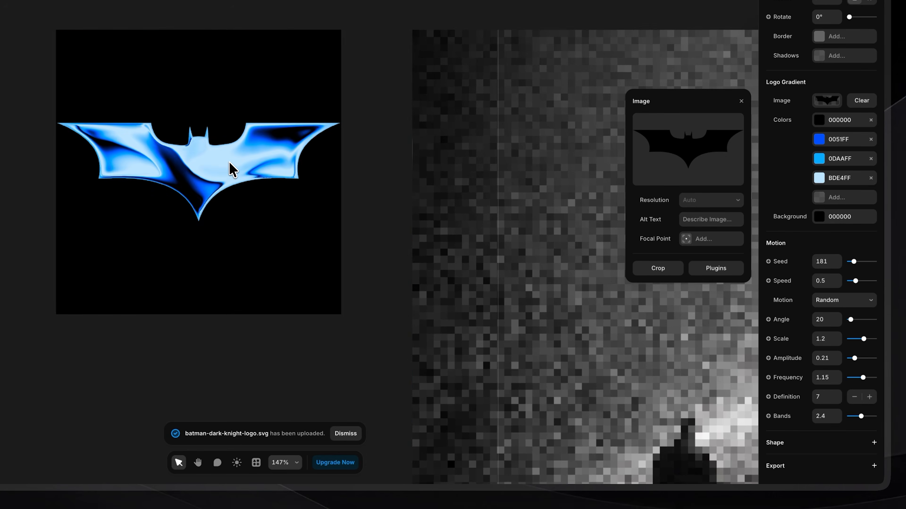
- Recolor the bat logo's gradient, setting the second color to FFF700, the third to FFF70D and the fourth to 000000
left_click(820, 139)
left_click(819, 142)
left_click(819, 142)
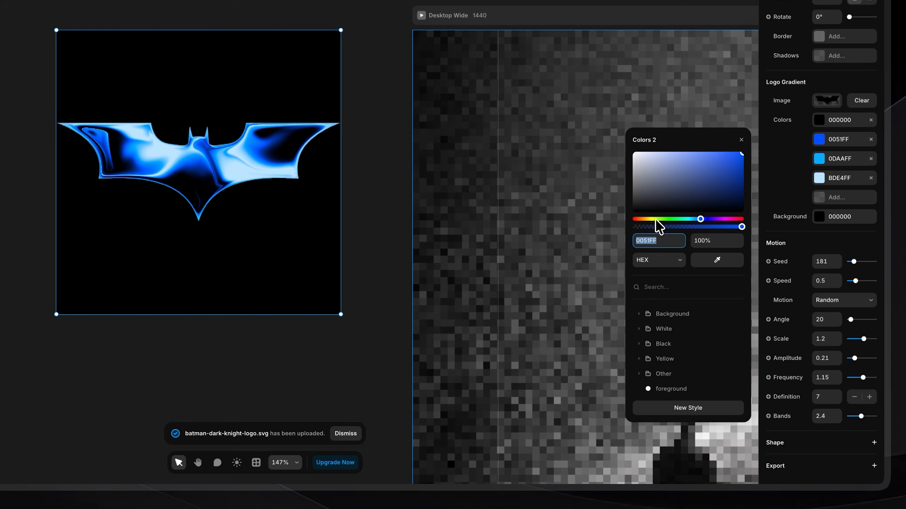
left_click_drag(655, 219, 652, 219)
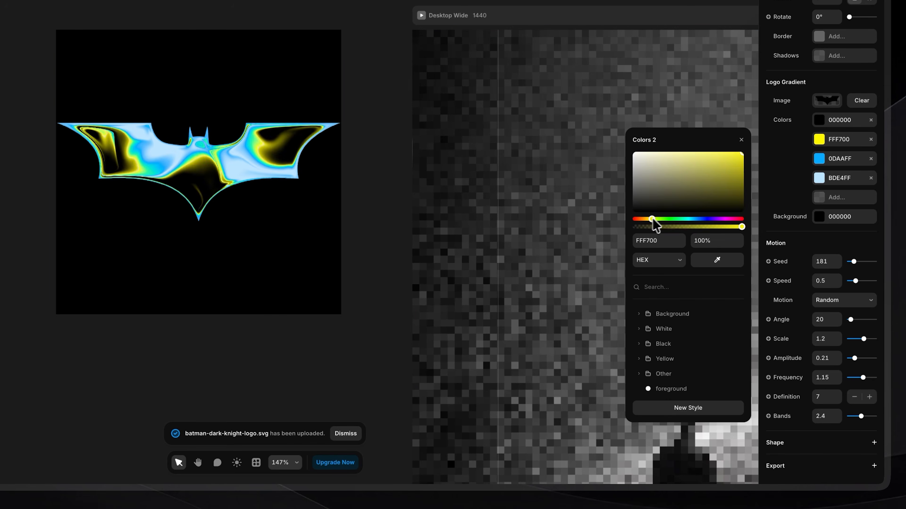
left_click(820, 160)
left_click_drag(695, 238, 651, 239)
left_click(819, 178)
left_click_drag(731, 214, 569, 295)
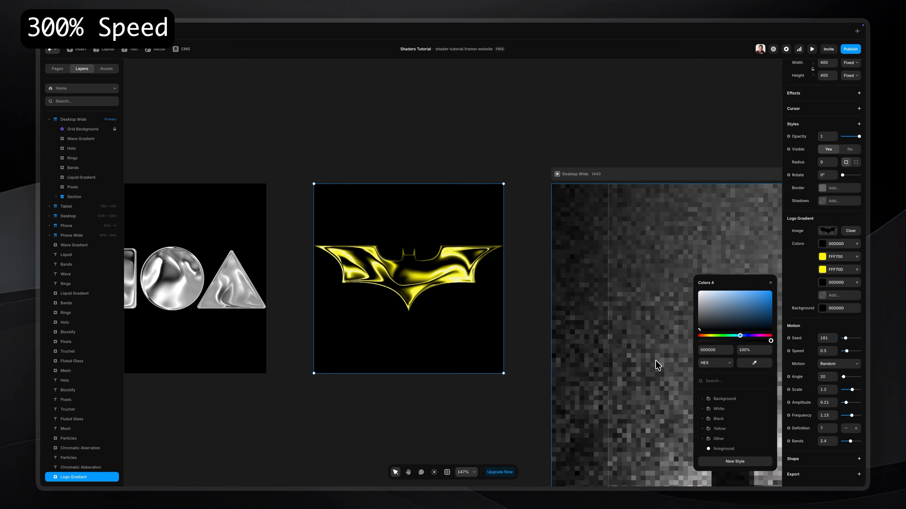
- Change the bat logo gradient's third color to orange EB6A46 and its second color to golden yellow FFC629
left_click(822, 270)
left_click_drag(710, 323, 702, 323)
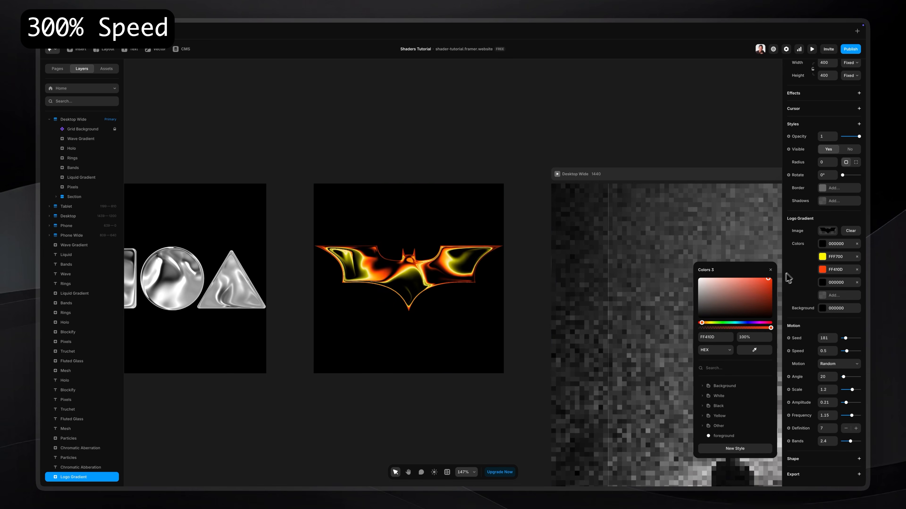
left_click(822, 258)
left_click_drag(771, 266, 759, 269)
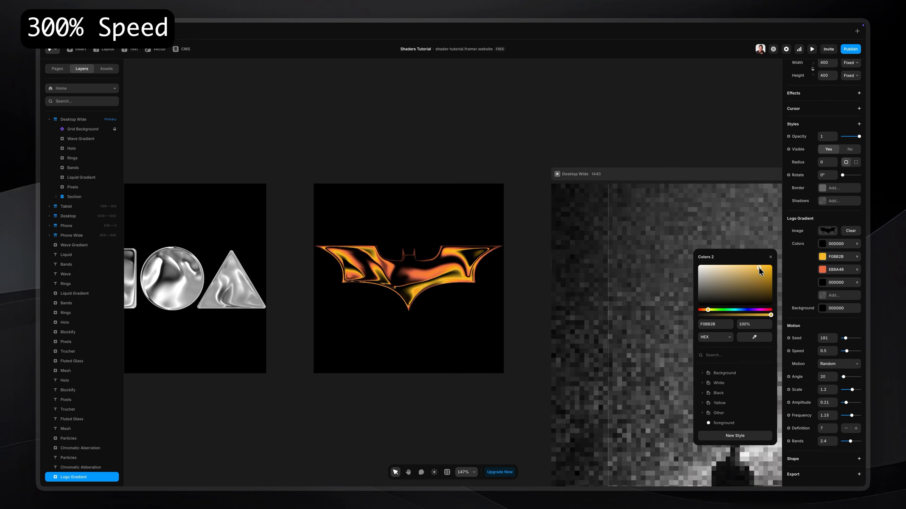
- Try a transparent background on the bat logo gradient by setting the background color's opacity to 0%, then deselect it
left_click(822, 308)
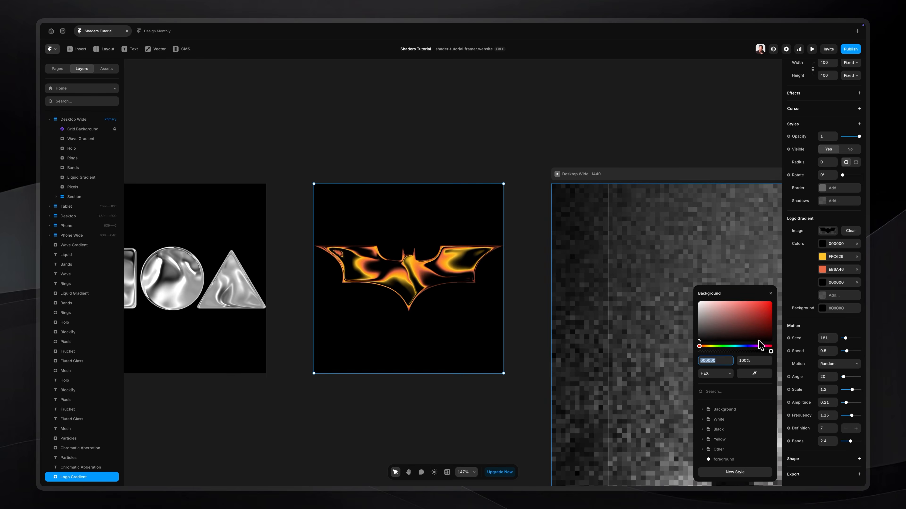
left_click_drag(760, 351, 663, 353)
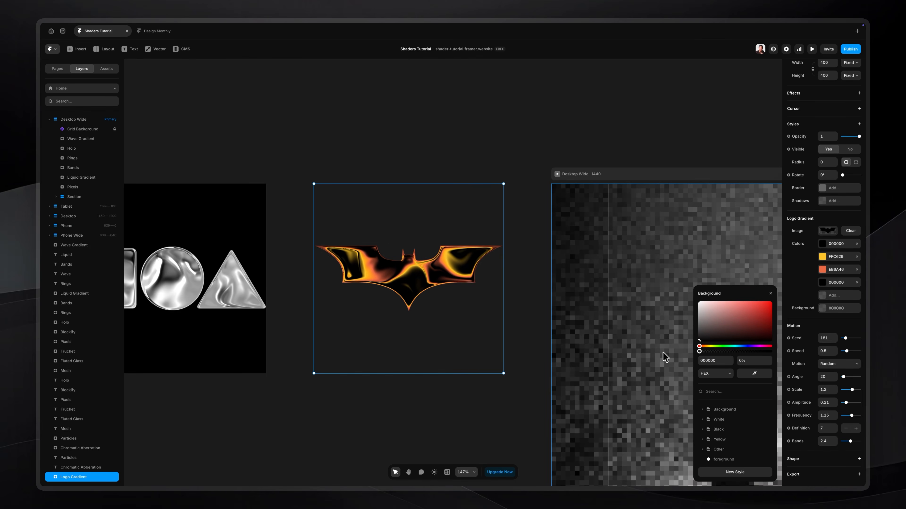
left_click(426, 400)
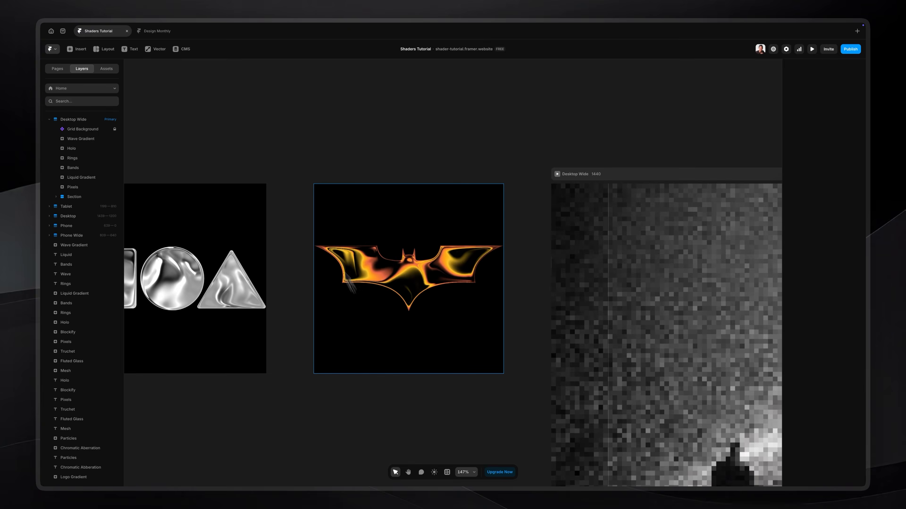
- Tune the bat logo gradient's motion to seed 287, speed 0.88, scale 1.48, frequency 0.92, definition 3 and bands 1.1
scroll(363, 296, "up", 5)
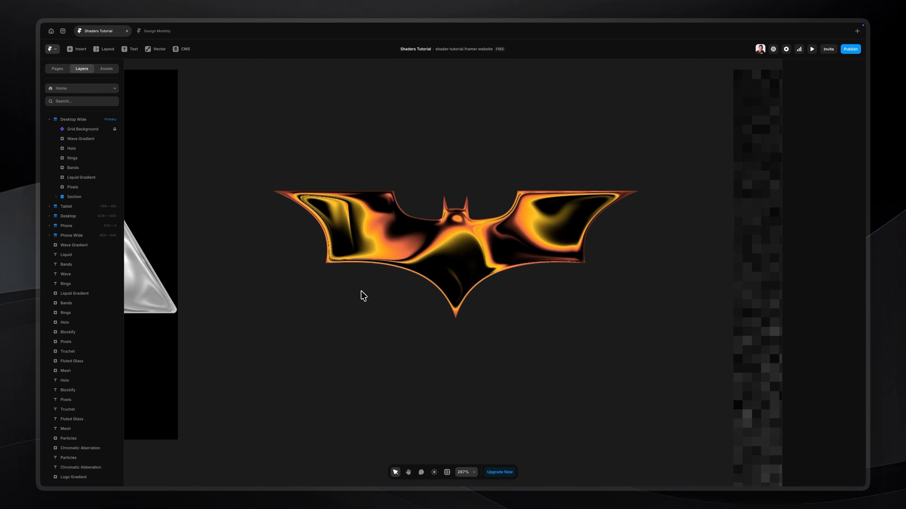
scroll(390, 256, "down", 3)
left_click(390, 256)
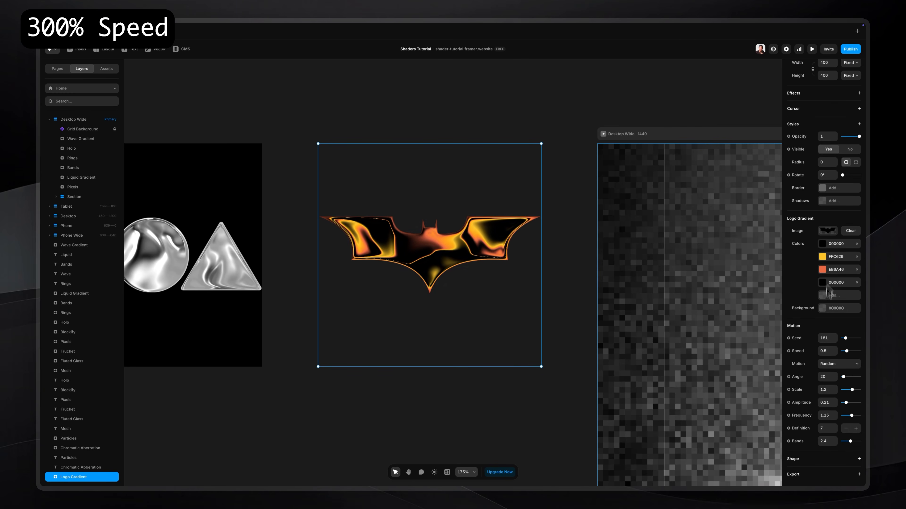
left_click_drag(845, 338, 847, 339)
left_click(845, 430)
left_click(845, 430)
left_click(845, 429)
left_click(845, 430)
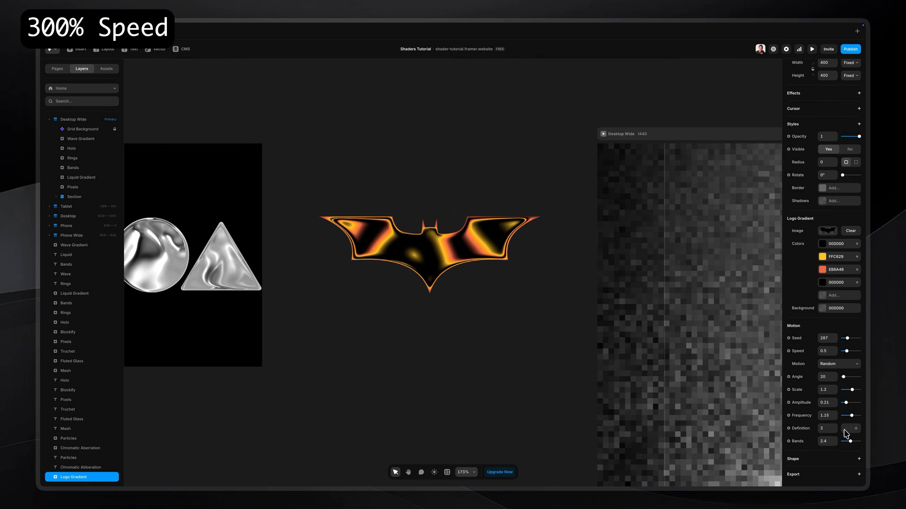
left_click_drag(850, 441, 846, 441)
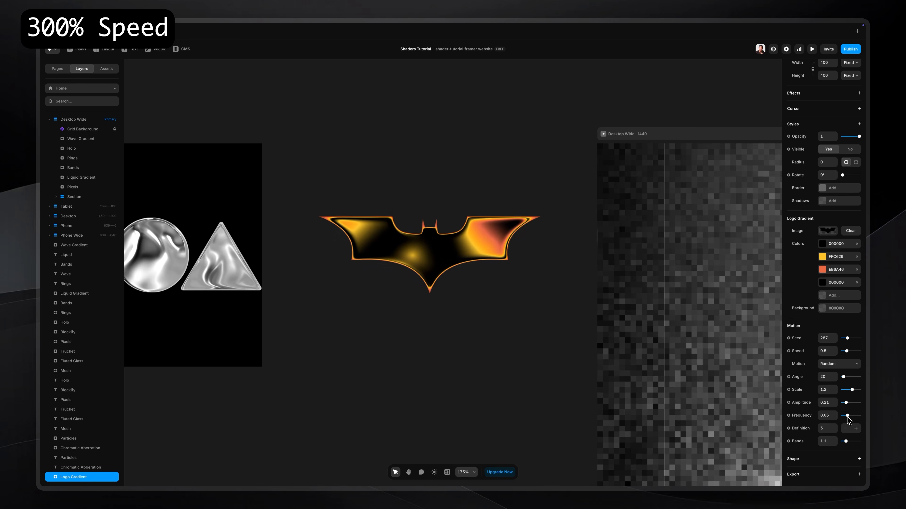
left_click(495, 414)
- Replace the Logo Glass shader's image with batman-dark-knight-logo.svg from the Downloads folder
scroll(515, 263, "down", 5)
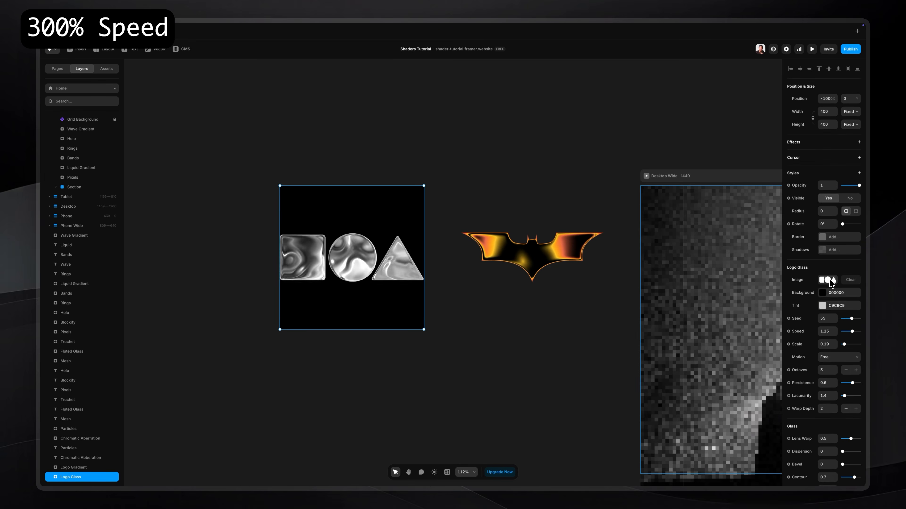
left_click(829, 283)
left_click(734, 313)
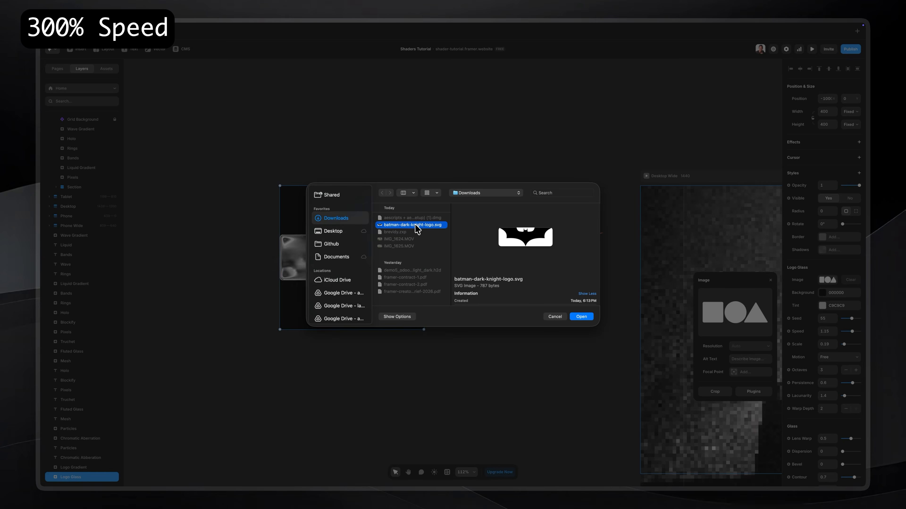
double_click(415, 224)
- Set the Logo Glass bat's tint to ABABAB and make its background transparent at 0% opacity
scroll(327, 254, "up", 5)
left_click(822, 305)
left_click_drag(744, 317, 691, 317)
left_click(822, 293)
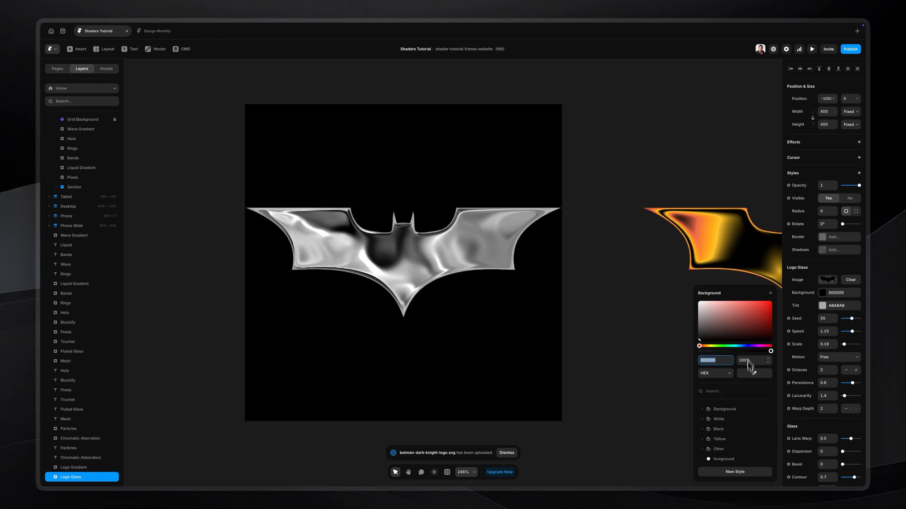
left_click(697, 352)
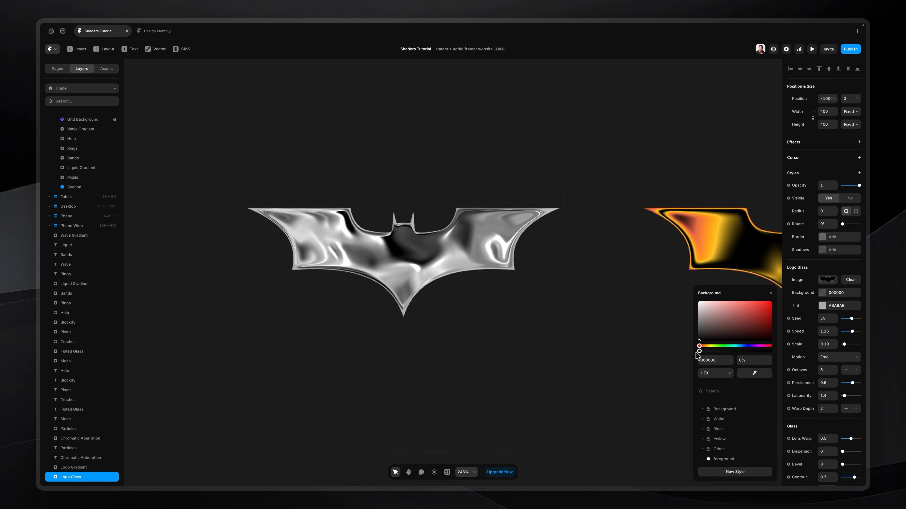
left_click(677, 353)
- Adjust the Logo Glass bat's glass effect to lens warp 0.64, dispersion 0.37 and bevel 15.01
scroll(829, 372, "down", 3)
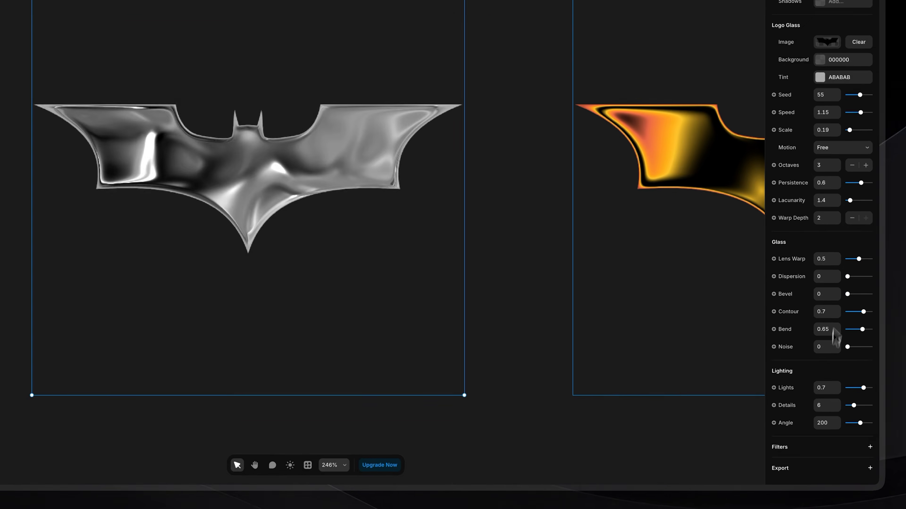
left_click_drag(858, 258, 869, 274)
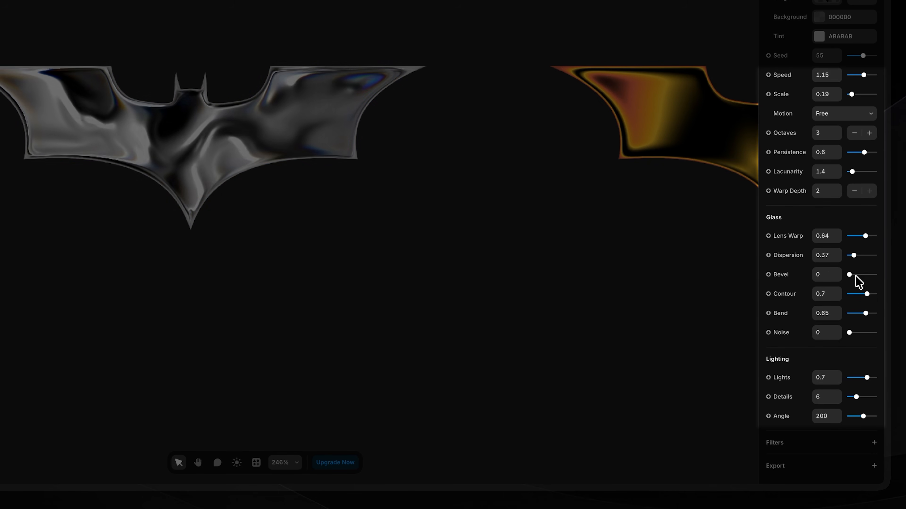
scroll(655, 265, "down", 5)
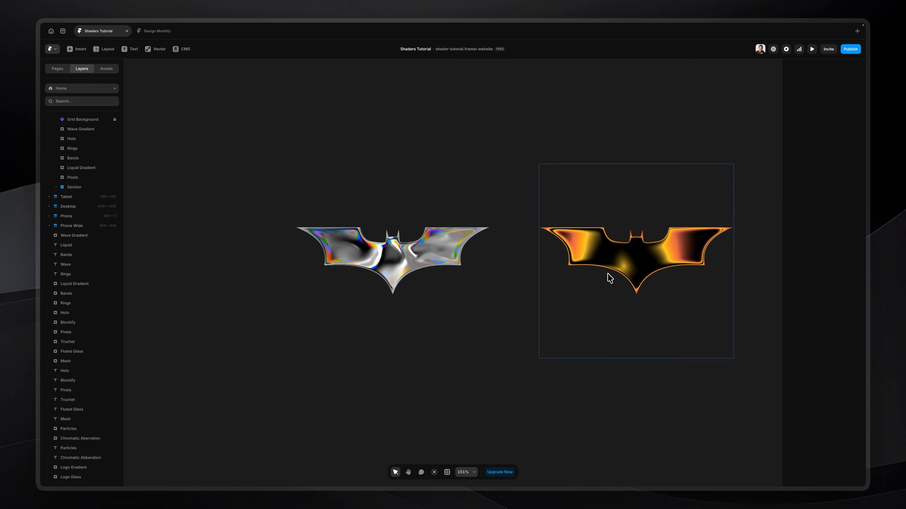
- Copy the orange Logo Gradient bat and paste it into the Desktop Wide page
scroll(702, 211, "down", 8)
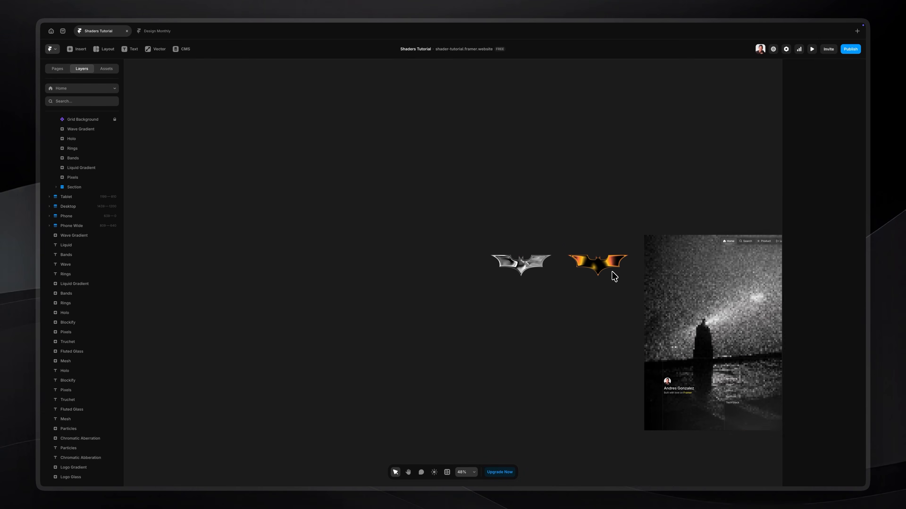
scroll(614, 277, "right", 5)
left_click(530, 264)
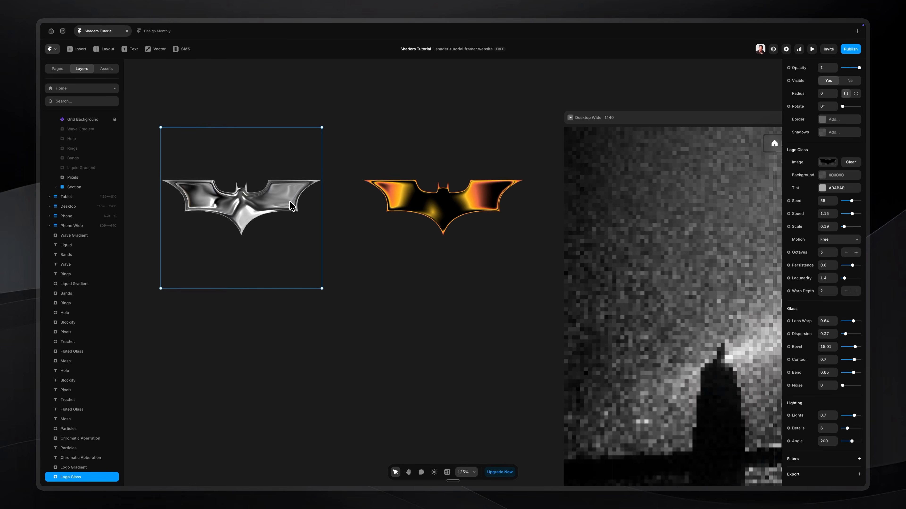
left_click_drag(274, 222, 305, 203)
left_click(448, 192)
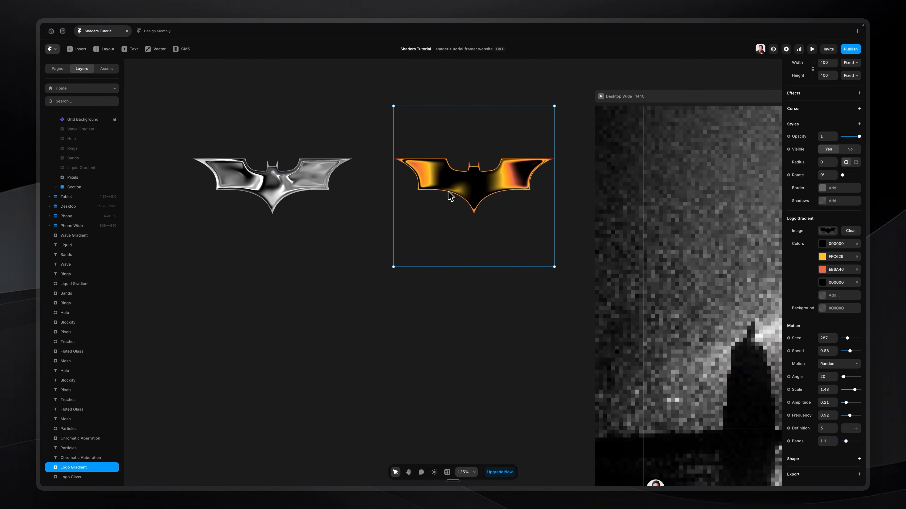
left_click(328, 198)
left_click(404, 196)
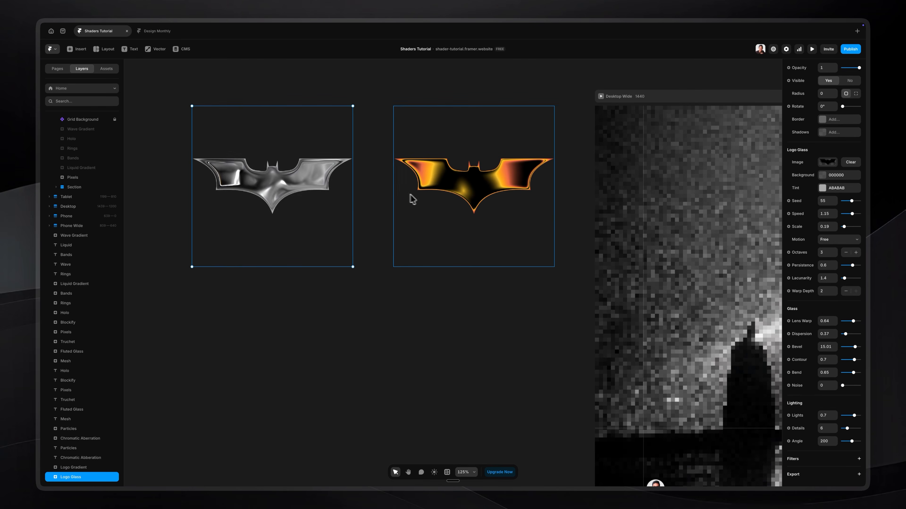
scroll(404, 196, "down", 3)
key("super+c")
left_click(647, 231)
key("super+v")
- Make the pasted Logo Gradient absolutely positioned with a top offset of 200
scroll(669, 275, "right", 5)
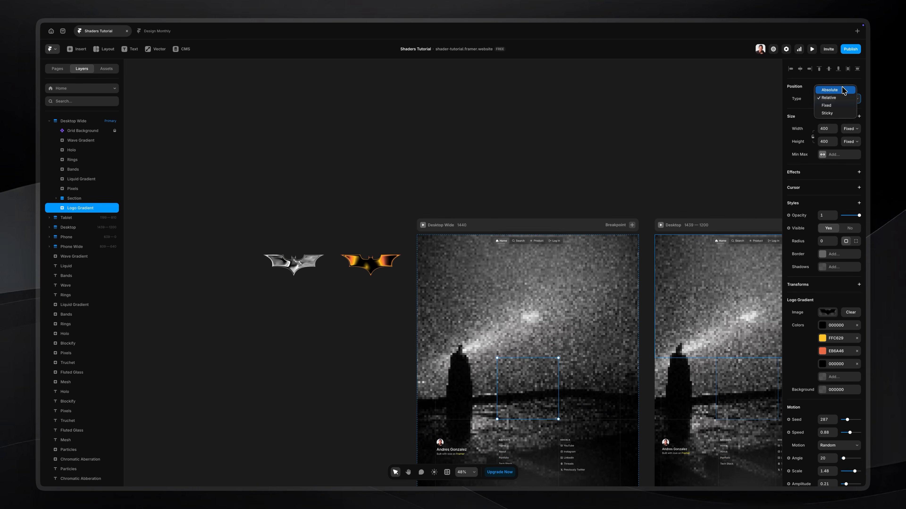
left_click(831, 90)
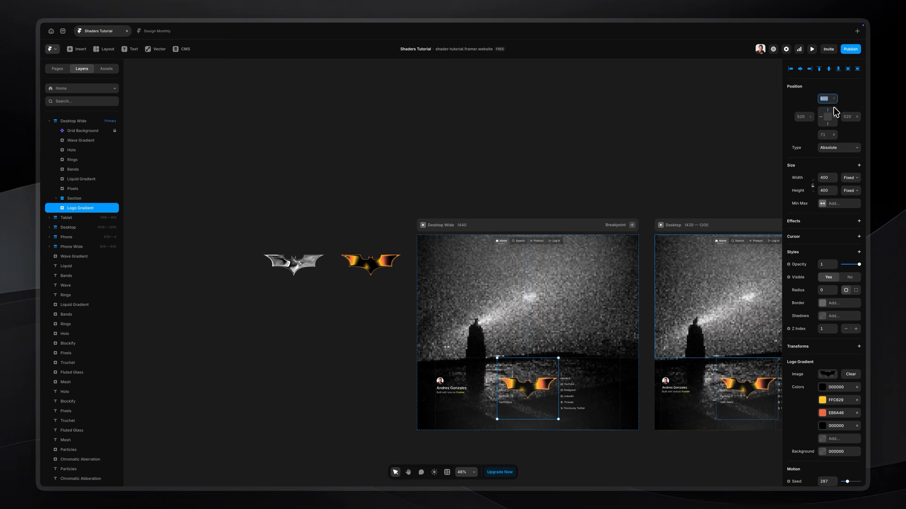
scroll(527, 298, "up", 5)
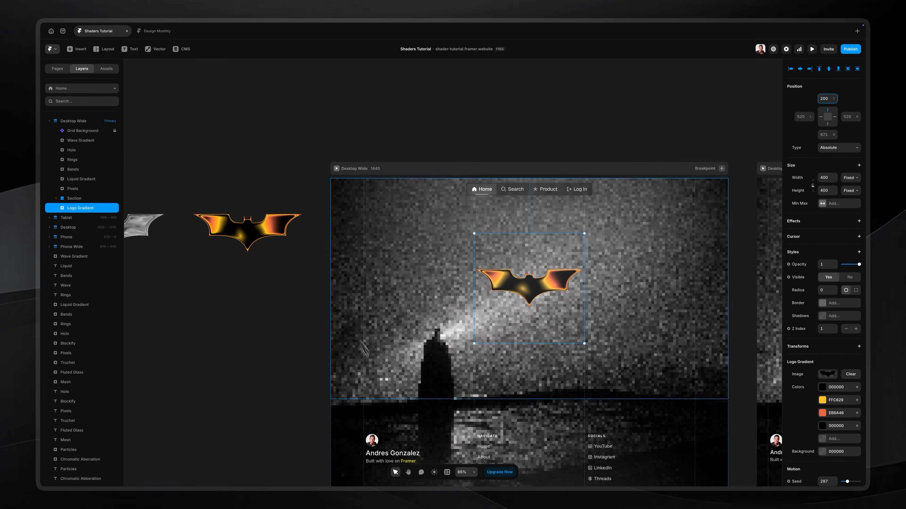
- Delete the Pixels layer from Desktop Wide and preview the page with the bat logo over the gradient background
left_click(82, 191)
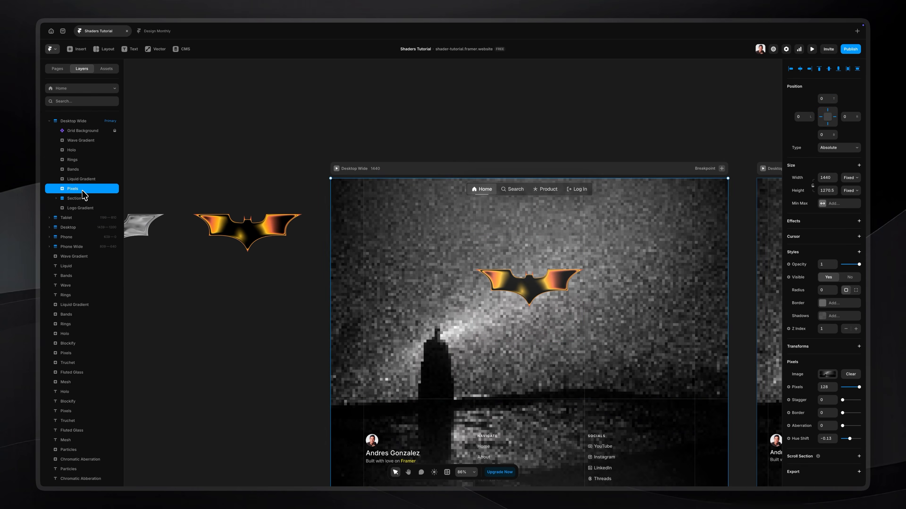
key("BackSpace")
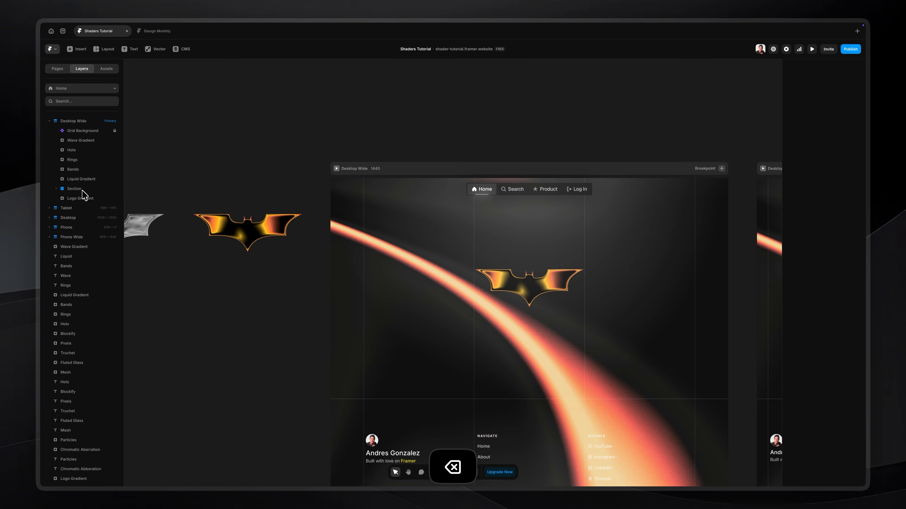
left_click(506, 288)
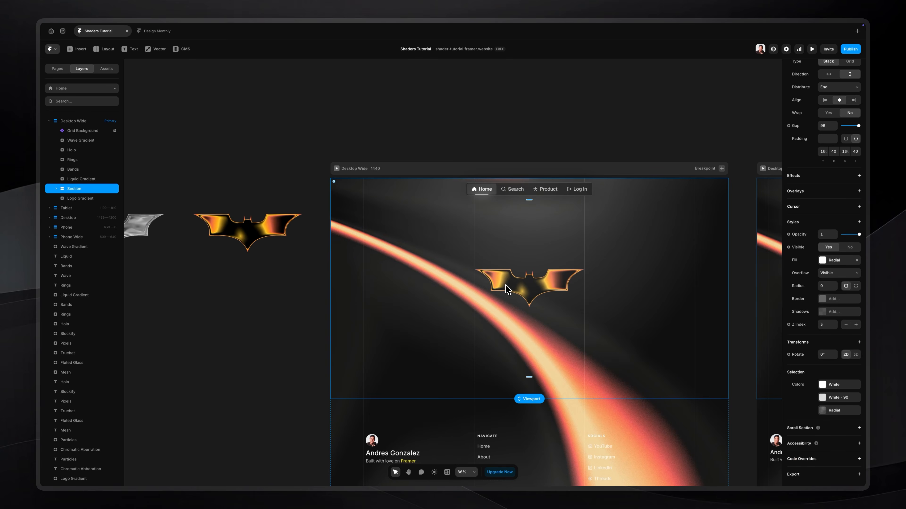
left_click(336, 169)
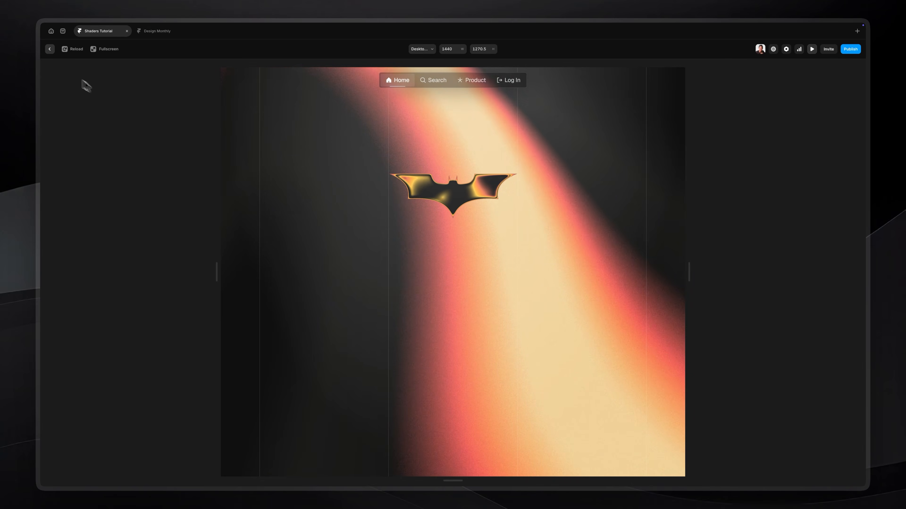
left_click(50, 49)
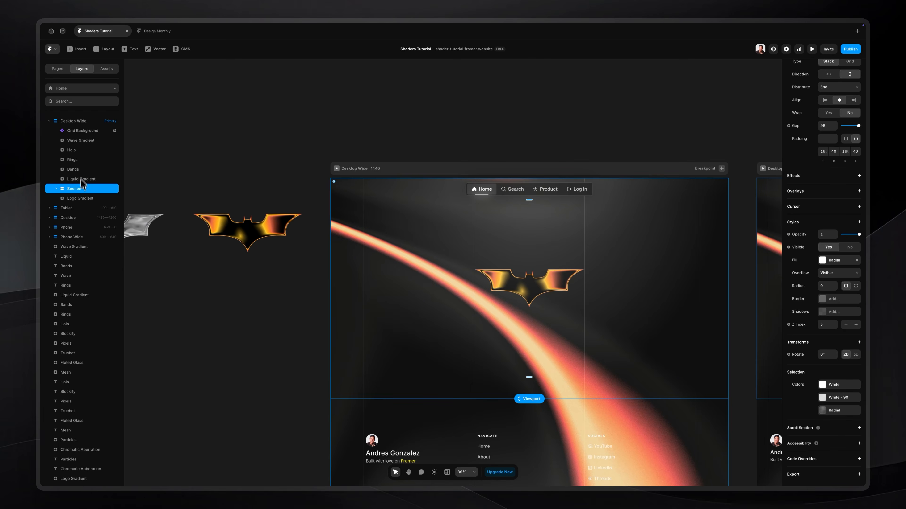
- Hide Desktop Wide's background gradient layers and recolor its bat logo with 000000 and FFFFFF, checking it in a widened preview
left_click(81, 140)
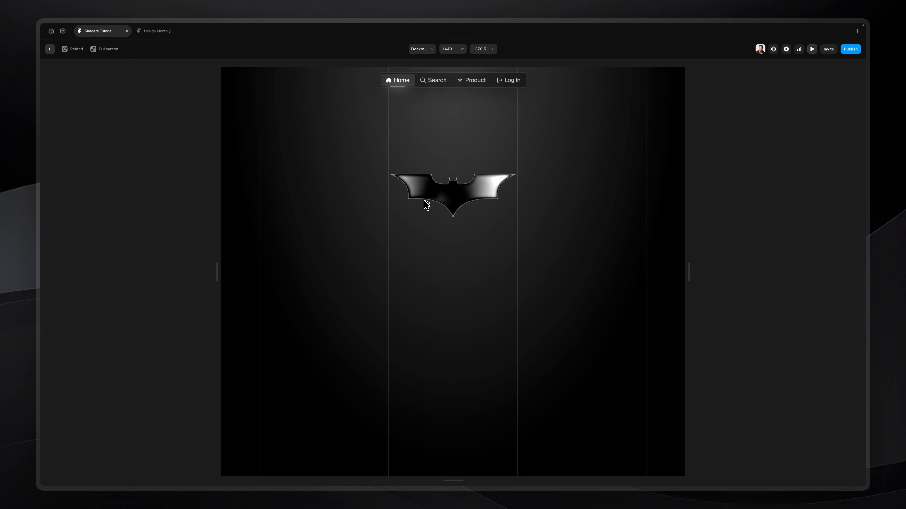
left_click_drag(692, 278, 746, 272)
left_click(49, 49)
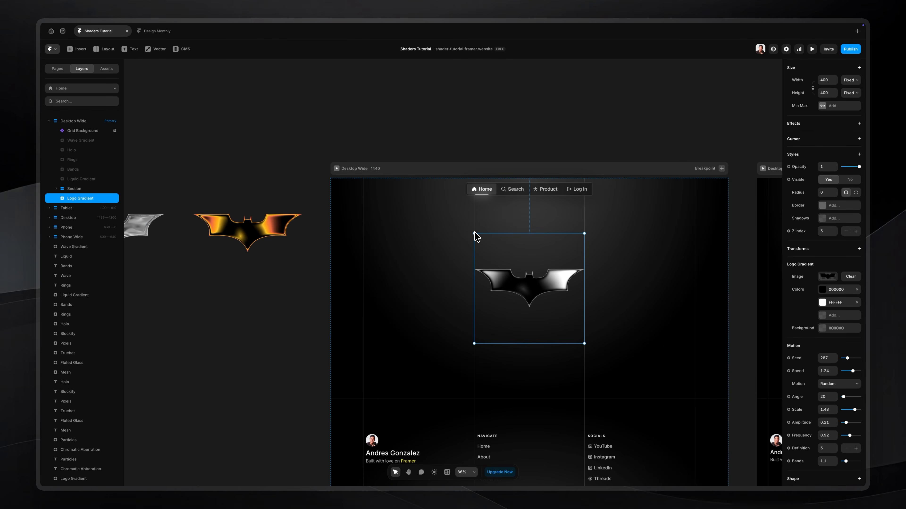
- Resize the page's bat logo to 315 × 318, keeping it horizontally centered, and preview Desktop Wide
left_click_drag(475, 235, 484, 243)
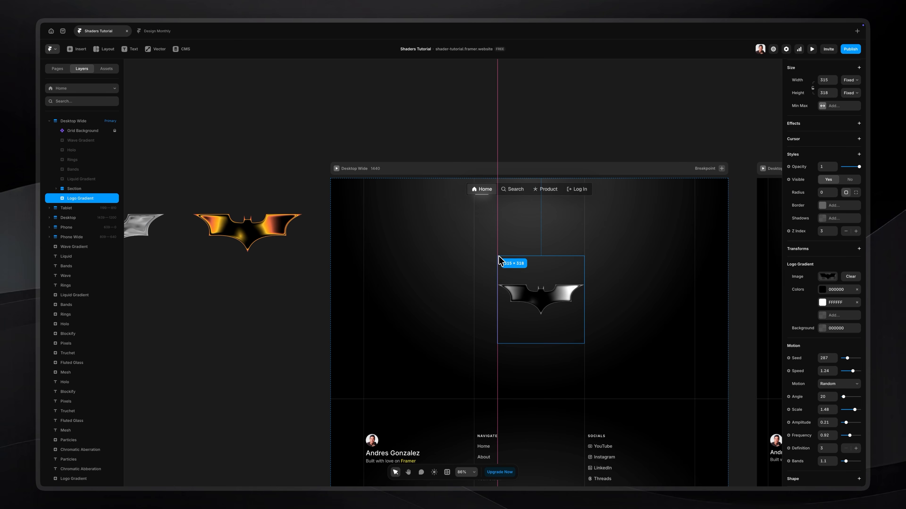
scroll(840, 164, "up", 3)
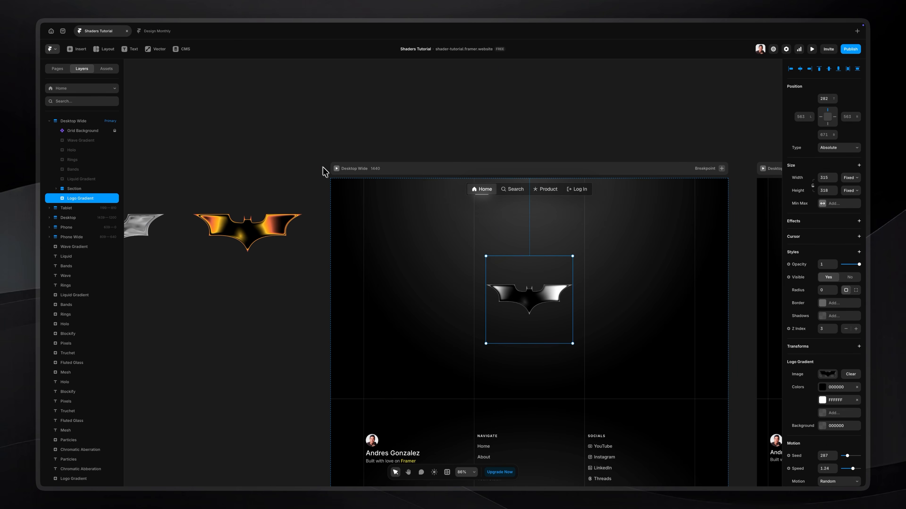
left_click(336, 168)
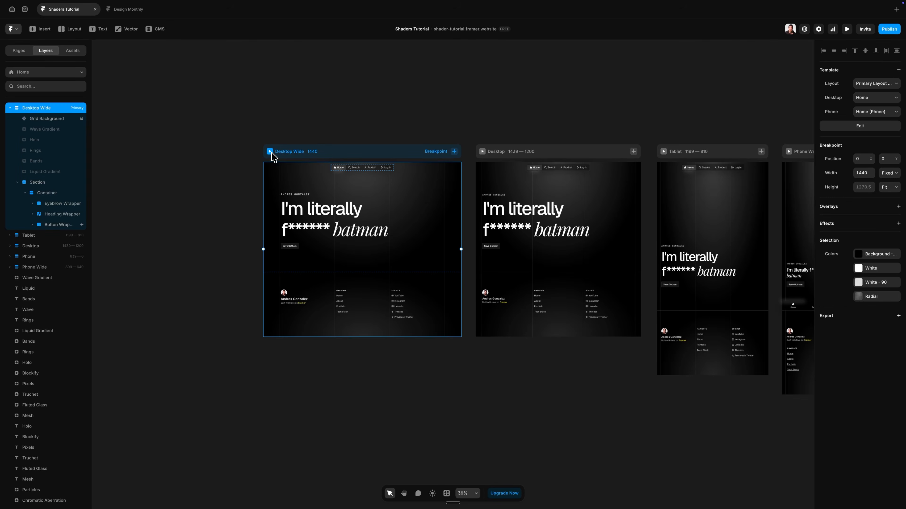
- Preview the Desktop Wide page, test the Save Gotham button repeatedly to cycle the shader backgrounds, and return to the canvas
left_click(270, 152)
left_click(279, 431)
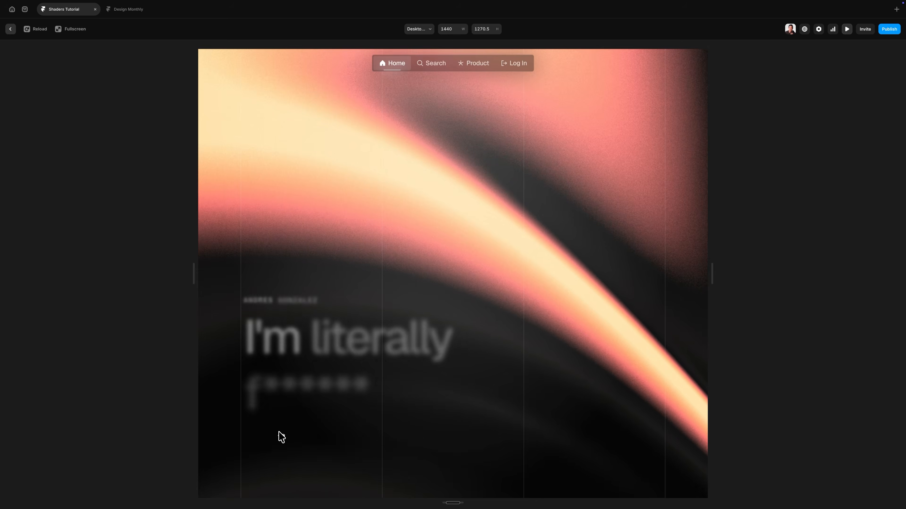
left_click(278, 432)
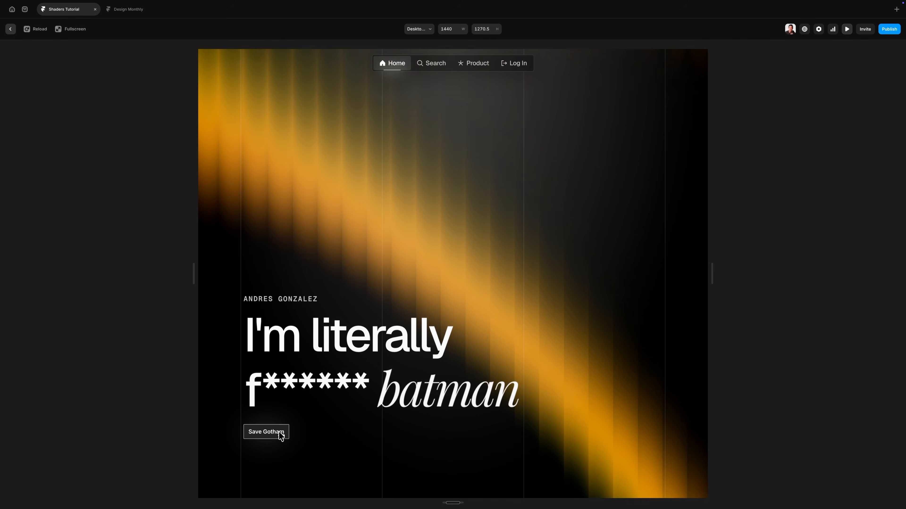
left_click(279, 432)
left_click(281, 433)
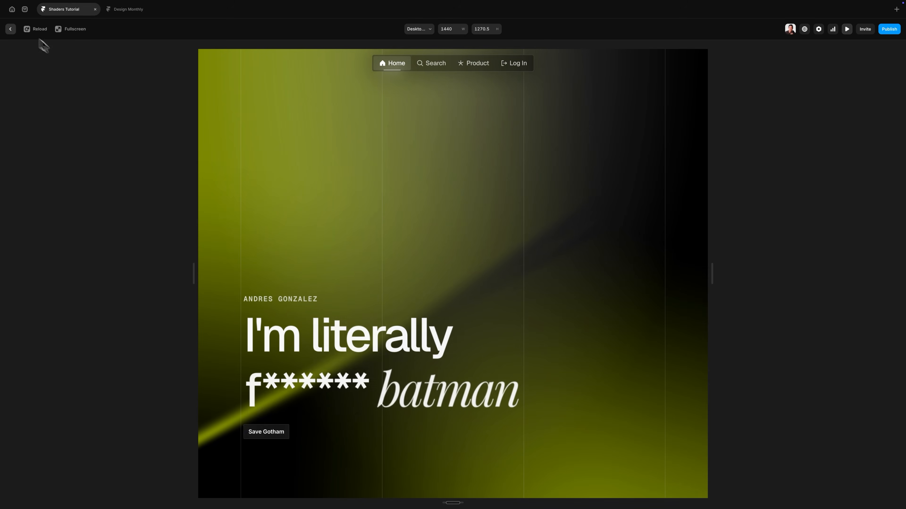
left_click(11, 29)
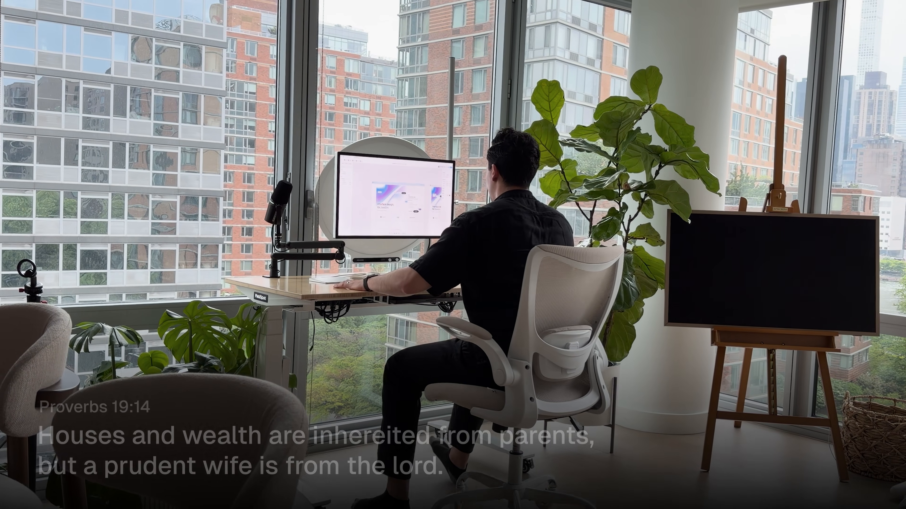